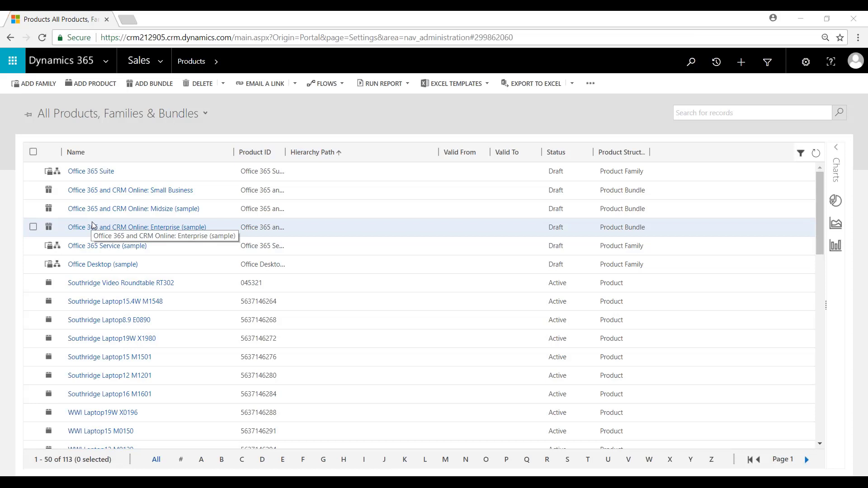
Open the 'Office 365 and CRM Online: Small Business' bundle record from the product list.
{"action": "left_click", "coordinate": [92, 190]}
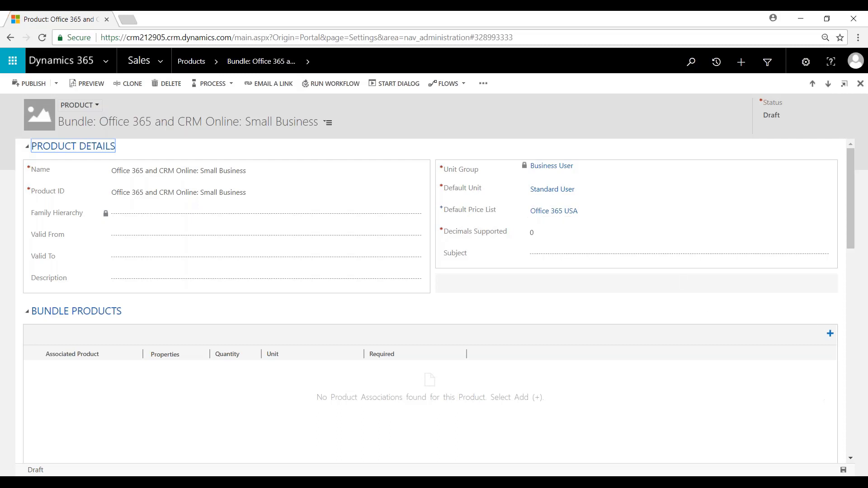
Add Exchange Online to the bundle with quantity 1 in Standard User units.
{"action": "left_click", "coordinate": [829, 338]}
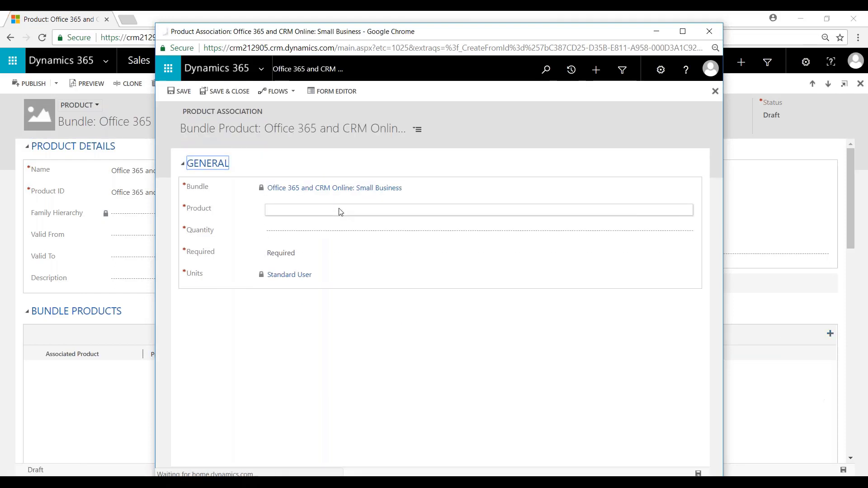
{"action": "left_click", "coordinate": [688, 210]}
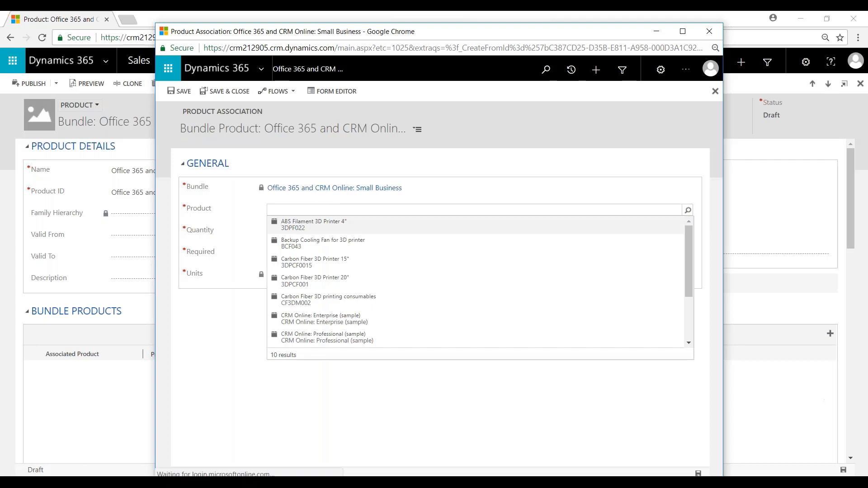
{"action": "left_click_drag", "start_coordinate": [688, 231], "coordinate": [688, 282]}
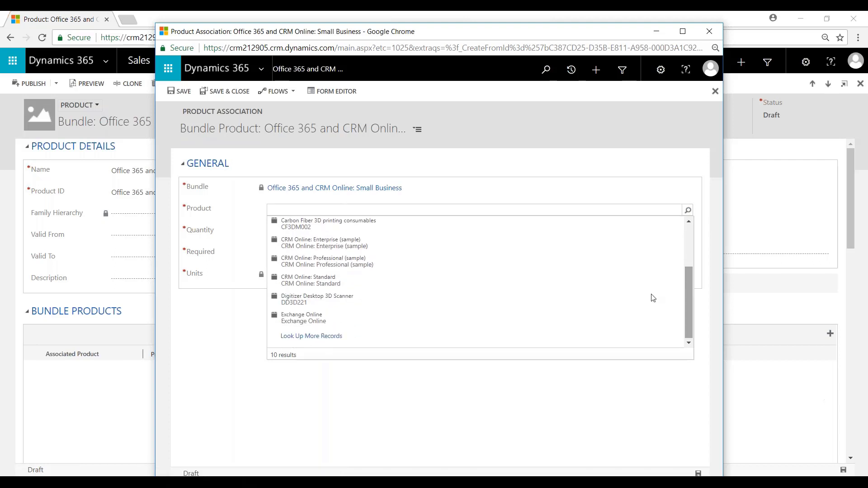
{"action": "left_click", "coordinate": [316, 322]}
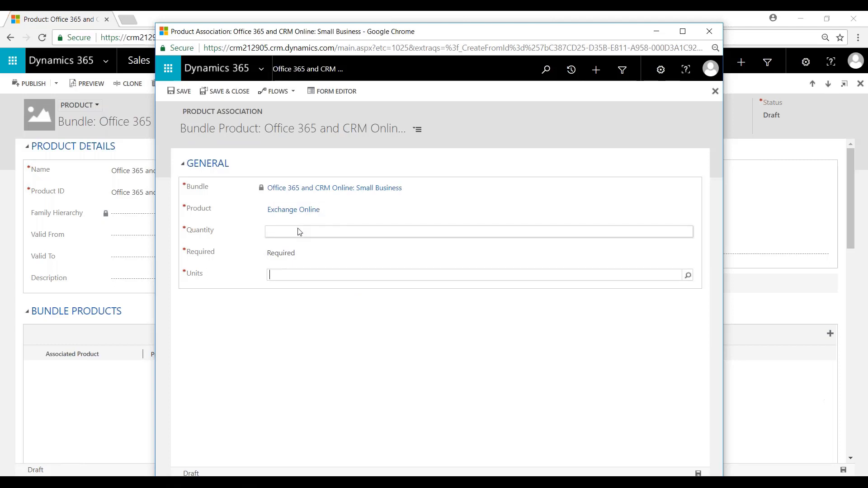
{"action": "left_click", "coordinate": [297, 231]}
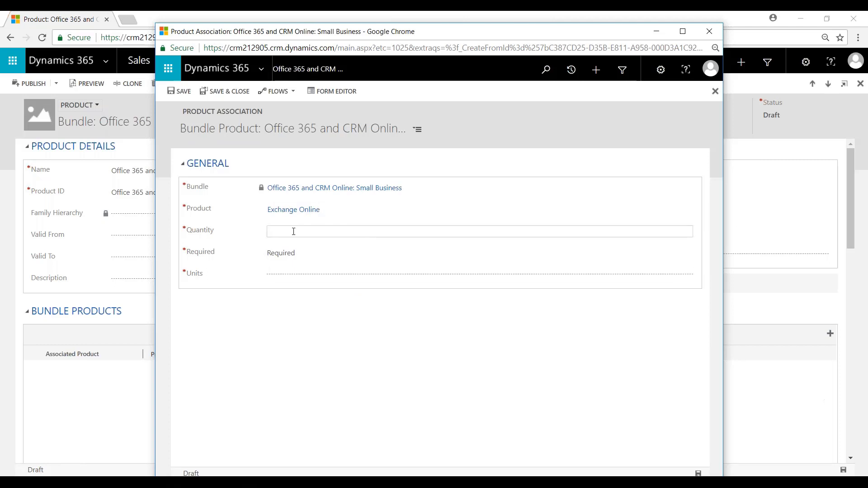
{"action": "key", "text": "Tab"}
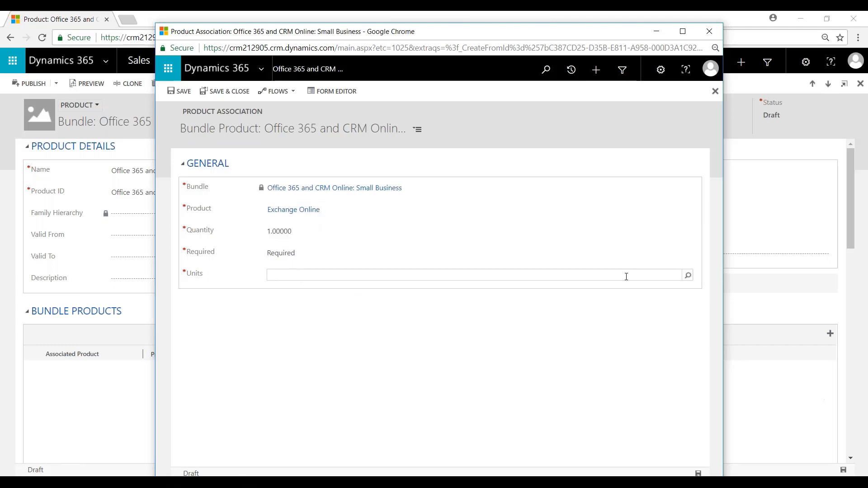
{"action": "left_click", "coordinate": [687, 275]}
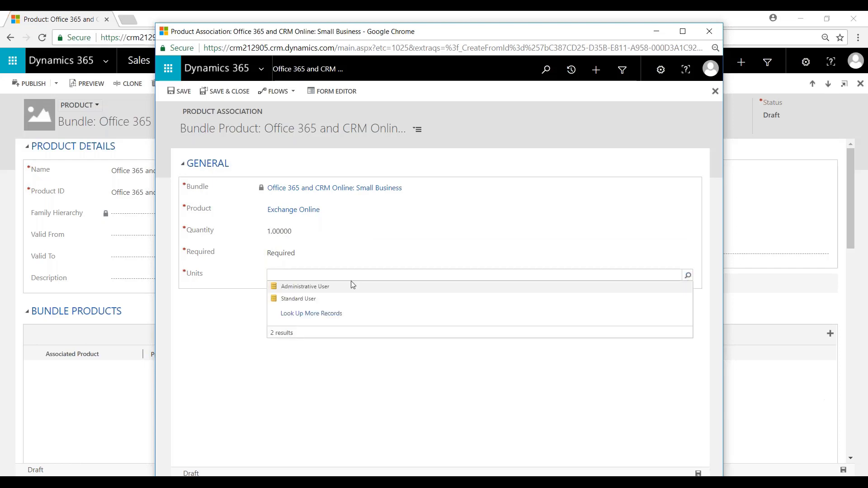
{"action": "left_click", "coordinate": [284, 302]}
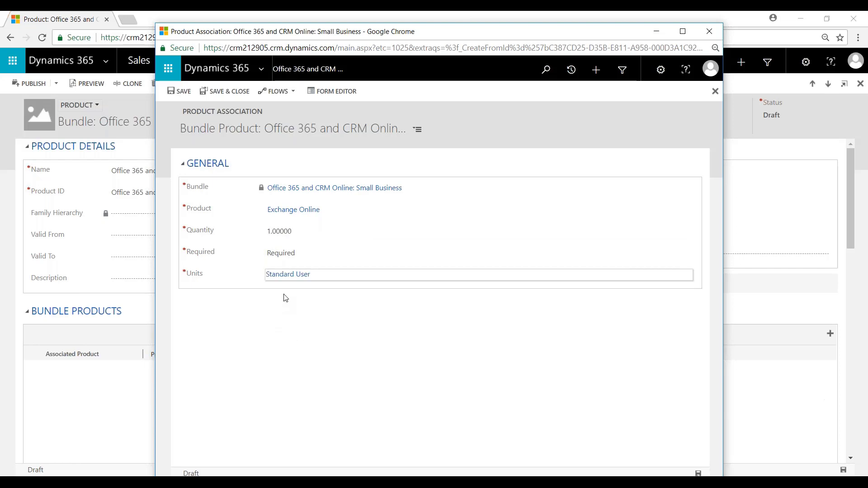
{"action": "left_click", "coordinate": [233, 92]}
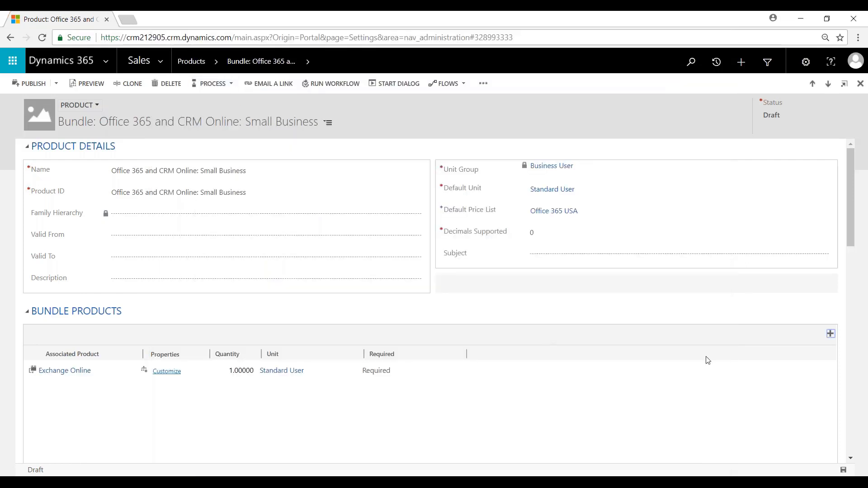
{"action": "left_click", "coordinate": [831, 334]}
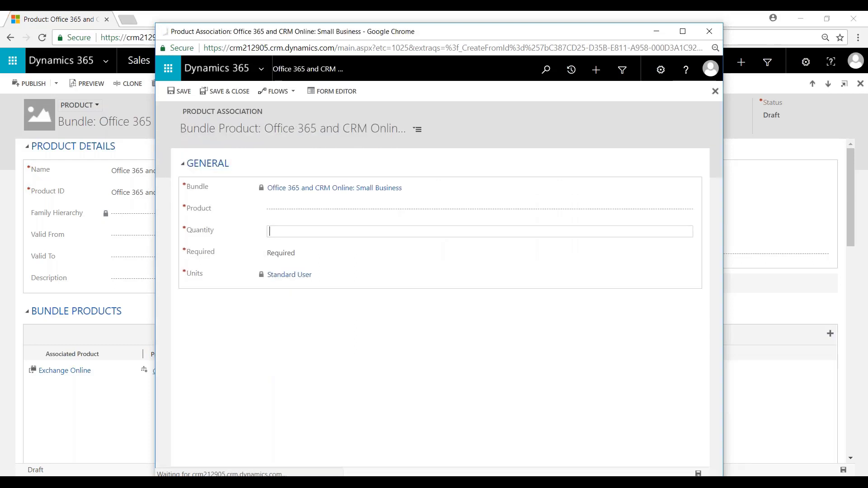
{"action": "left_click", "coordinate": [300, 213]}
{"action": "type", "text": "Wo"}
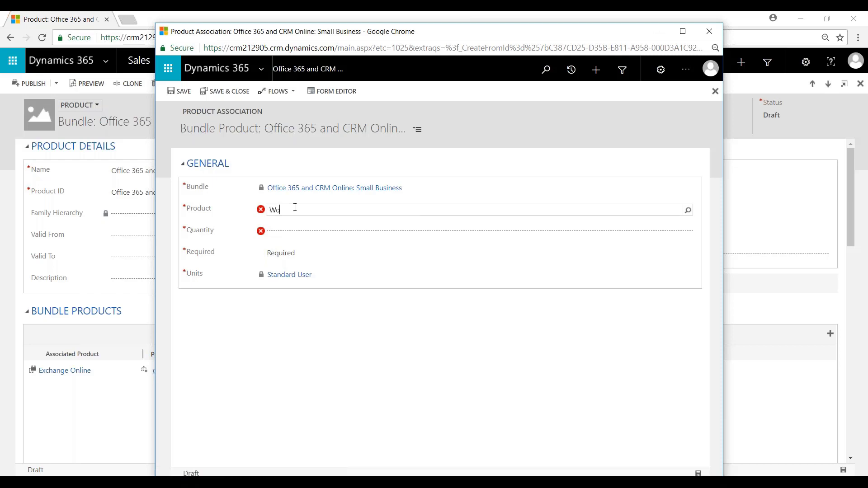
{"action": "type", "text": "rd"}
{"action": "left_click", "coordinate": [688, 211]}
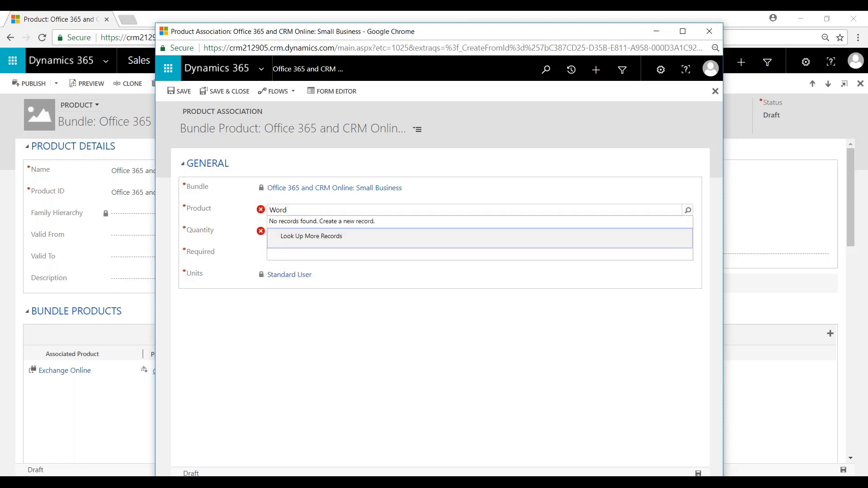
{"action": "left_click", "coordinate": [409, 242]}
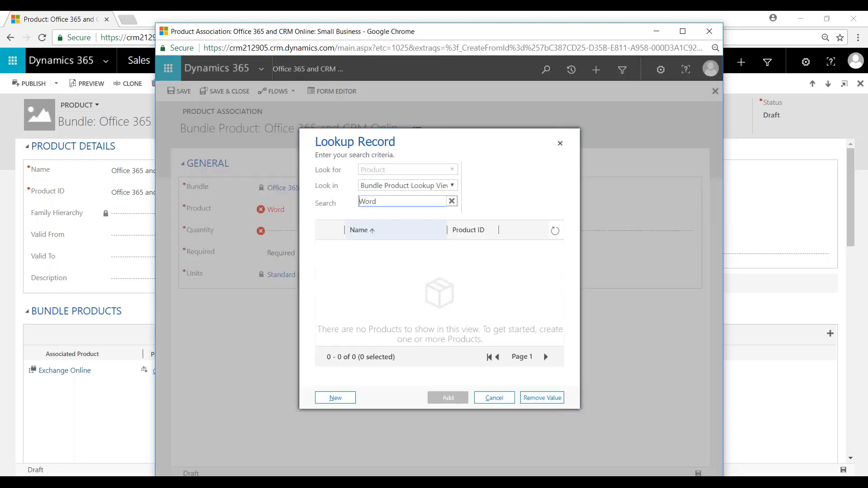
{"action": "left_click", "coordinate": [416, 185]}
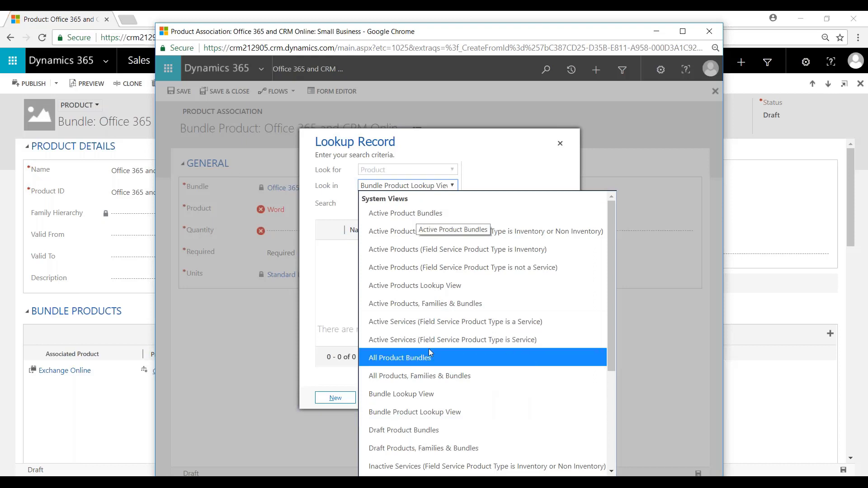
{"action": "scroll", "coordinate": [431, 352], "scroll_direction": "down", "scroll_amount": 3}
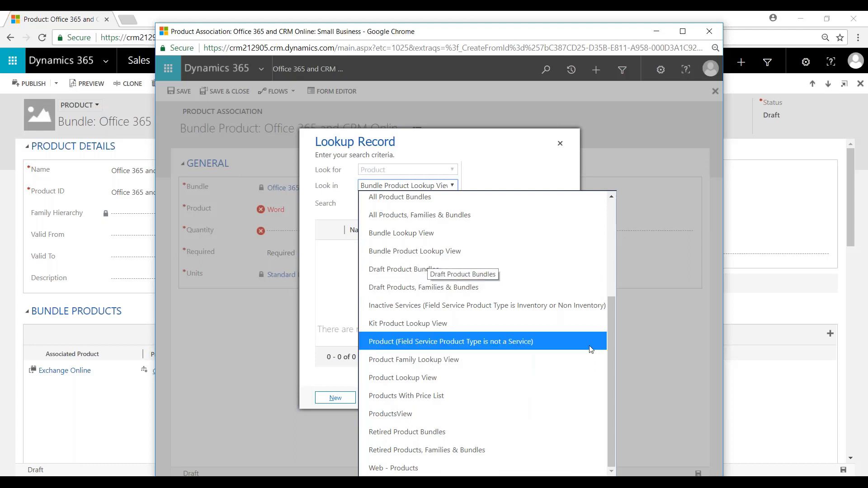
{"action": "left_click_drag", "start_coordinate": [609, 367], "coordinate": [606, 288]}
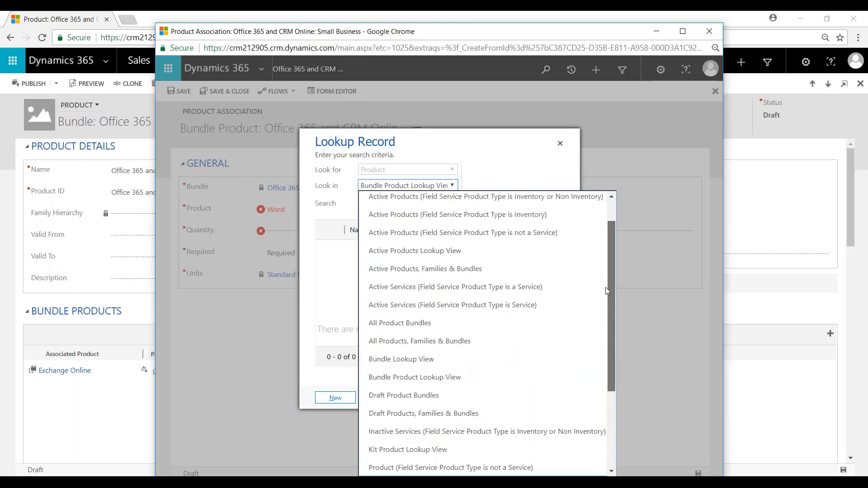
{"action": "left_click", "coordinate": [482, 253]}
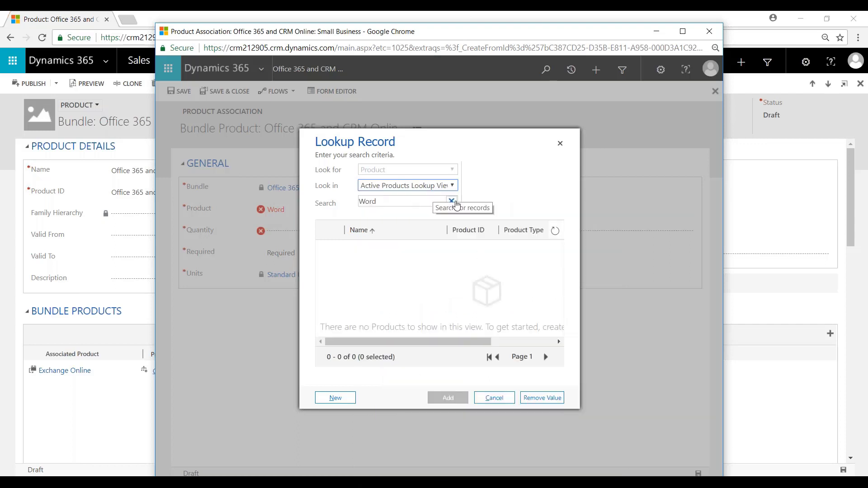
{"action": "left_click", "coordinate": [452, 201]}
{"action": "key", "text": "Escape"}
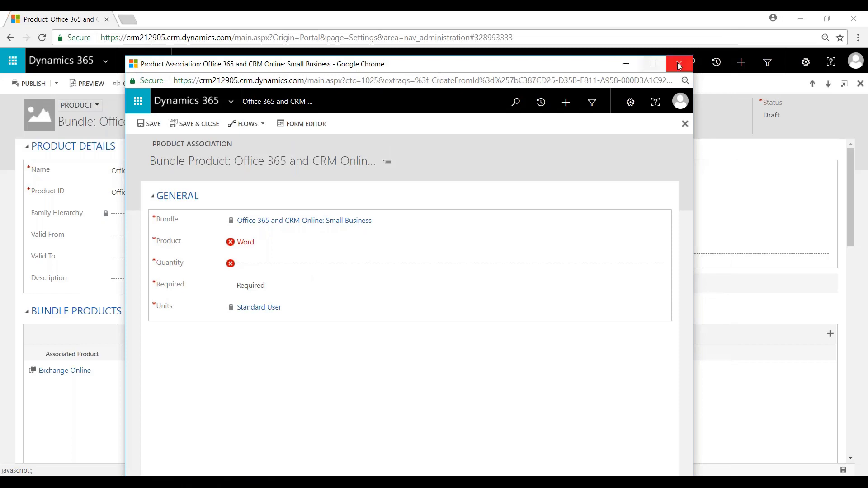
{"action": "left_click", "coordinate": [678, 64]}
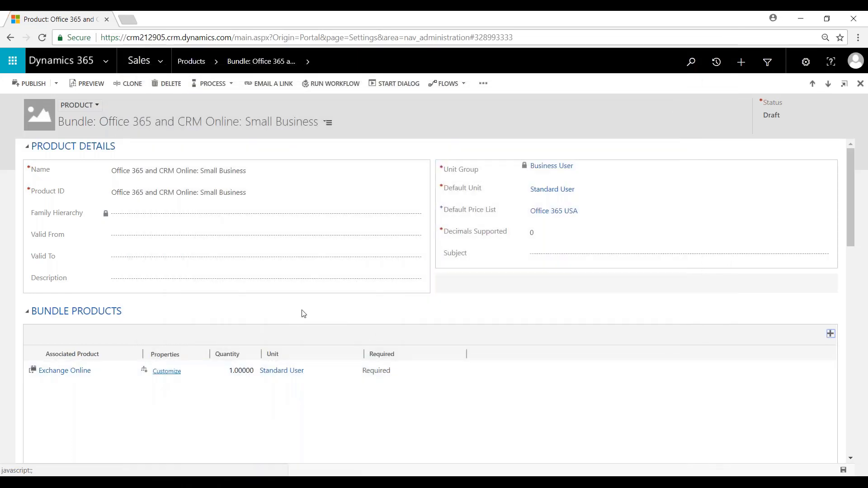
Select Lync Online as a new bundle product from the full product lookup.
{"action": "left_click", "coordinate": [830, 333]}
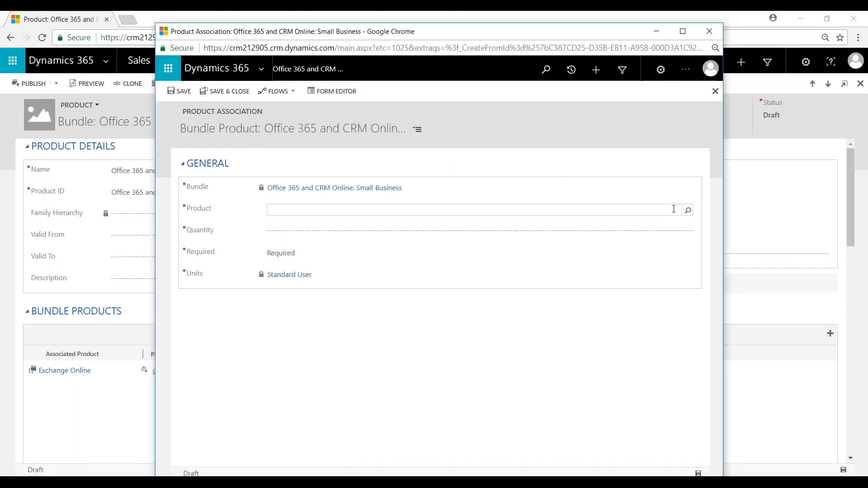
{"action": "left_click", "coordinate": [686, 214]}
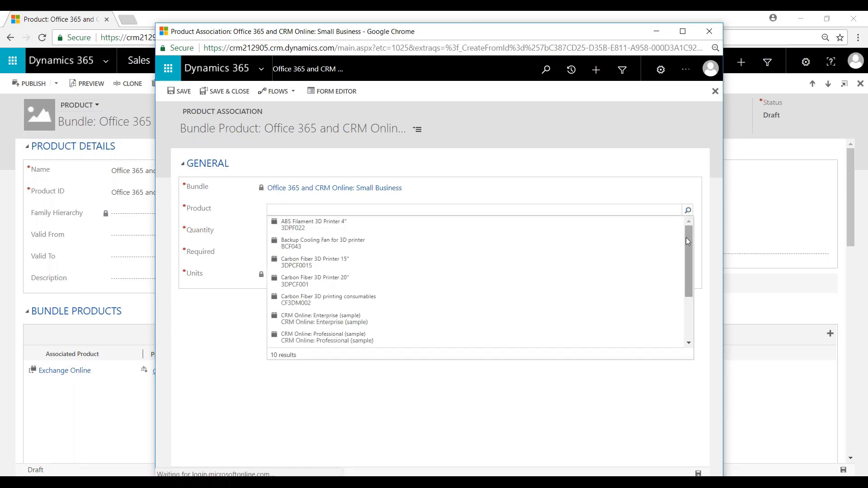
{"action": "left_click_drag", "start_coordinate": [689, 248], "coordinate": [684, 291]}
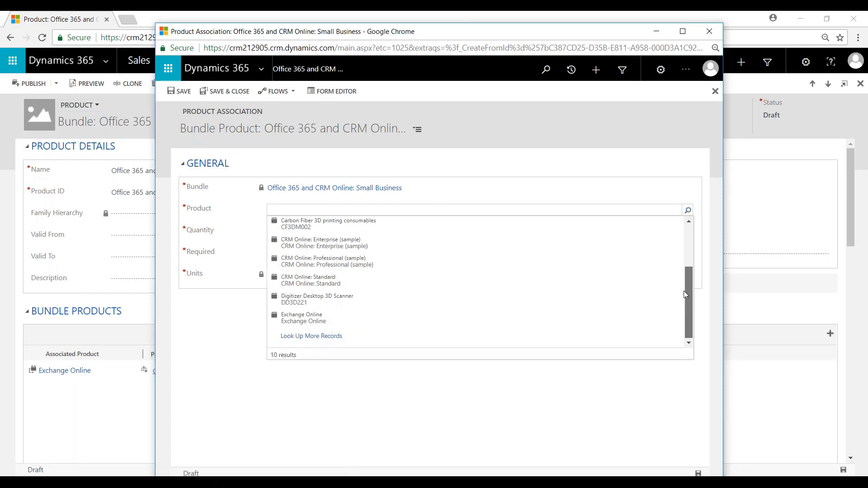
{"action": "left_click", "coordinate": [332, 340]}
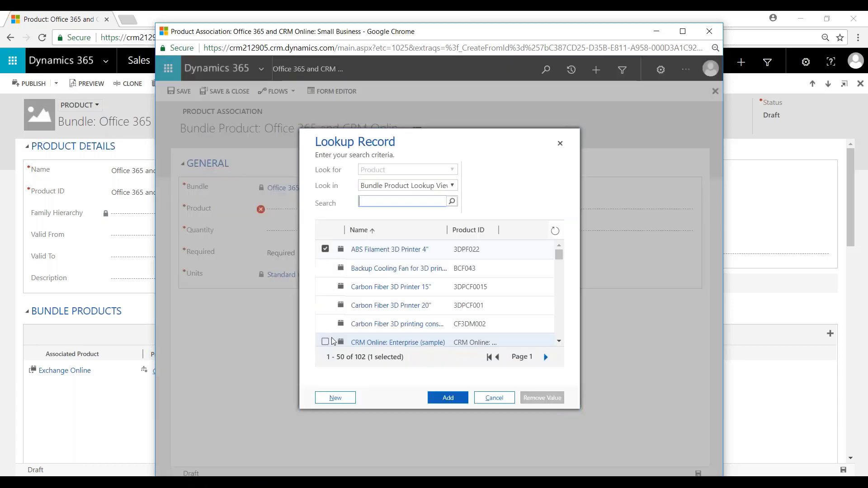
{"action": "left_click", "coordinate": [560, 341]}
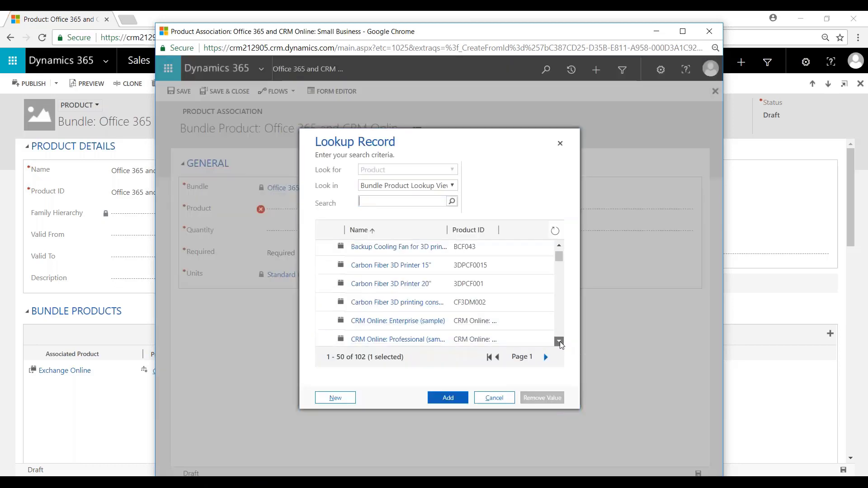
{"action": "left_click", "coordinate": [560, 341]}
{"action": "left_click", "coordinate": [560, 341]}
{"action": "left_click", "coordinate": [560, 341]}
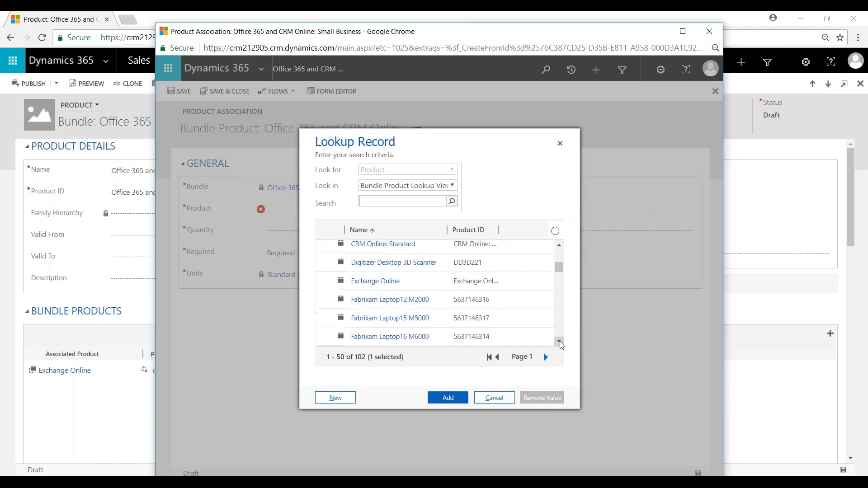
{"action": "left_click", "coordinate": [560, 341]}
{"action": "left_click", "coordinate": [560, 341]}
{"action": "left_click", "coordinate": [560, 341]}
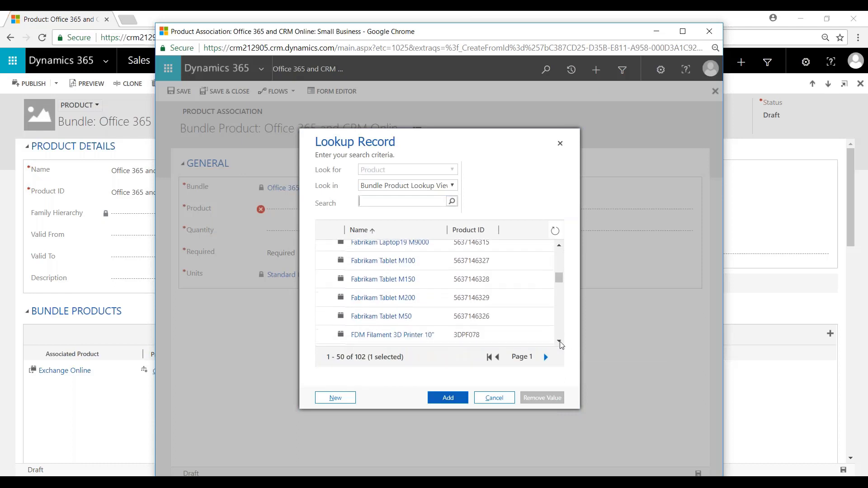
{"action": "left_click", "coordinate": [560, 341]}
{"action": "left_click", "coordinate": [560, 342]}
{"action": "left_click", "coordinate": [560, 342]}
{"action": "left_click", "coordinate": [560, 341]}
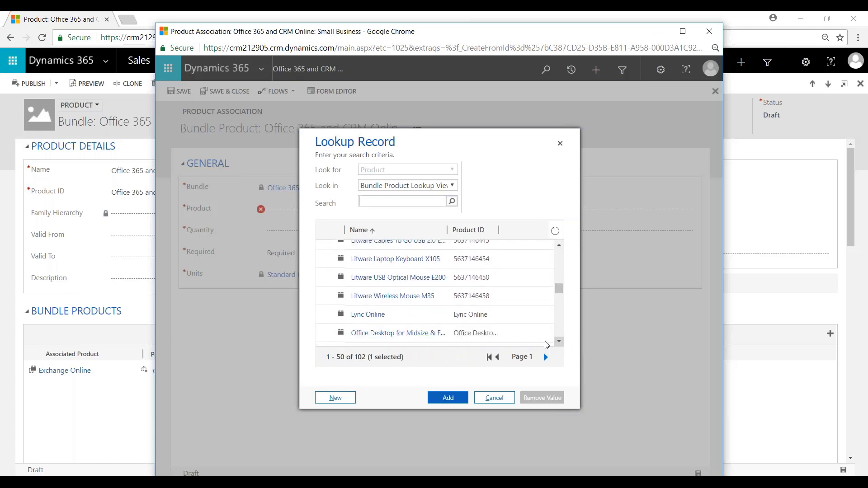
{"action": "left_click", "coordinate": [400, 319]}
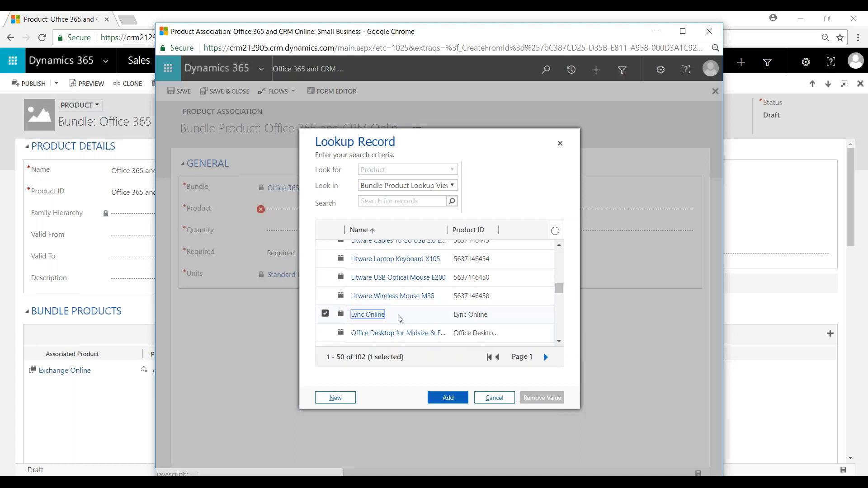
{"action": "left_click", "coordinate": [446, 402]}
Give Lync Online quantity 1 in Standard User units and save it to the bundle.
{"action": "left_click", "coordinate": [316, 232]}
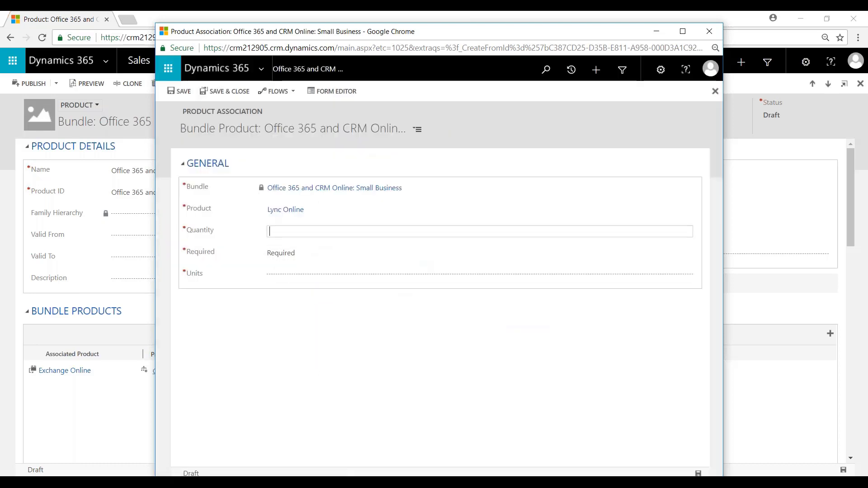
{"action": "type", "text": "1"}
{"action": "left_click", "coordinate": [321, 275]}
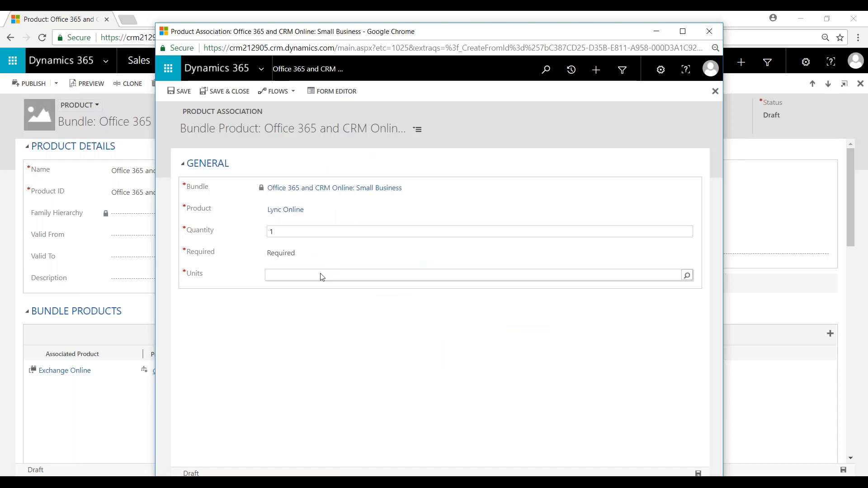
{"action": "left_click", "coordinate": [689, 275]}
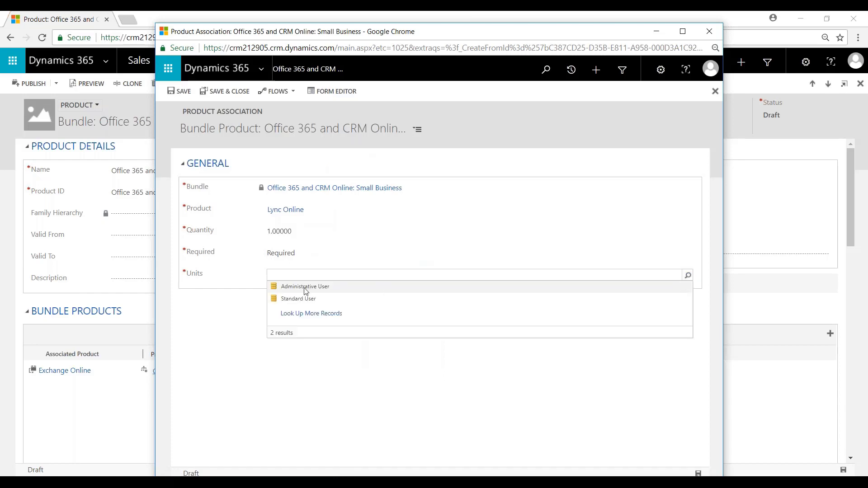
{"action": "left_click", "coordinate": [295, 300]}
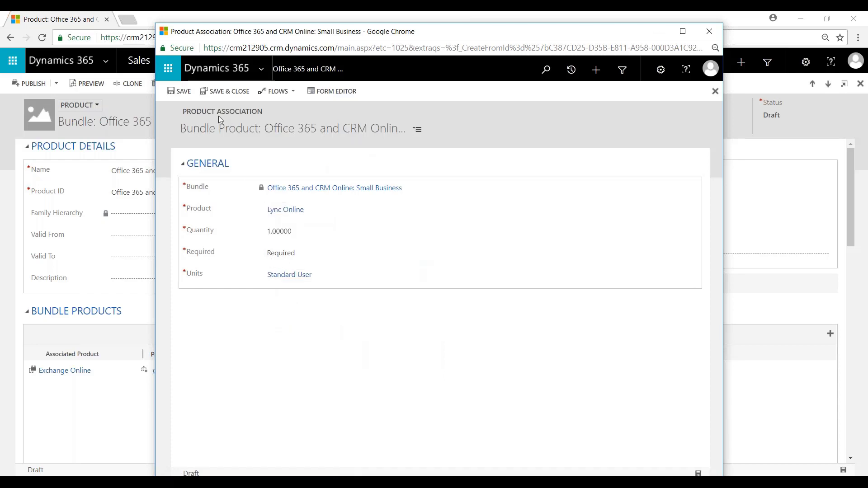
{"action": "left_click", "coordinate": [230, 91]}
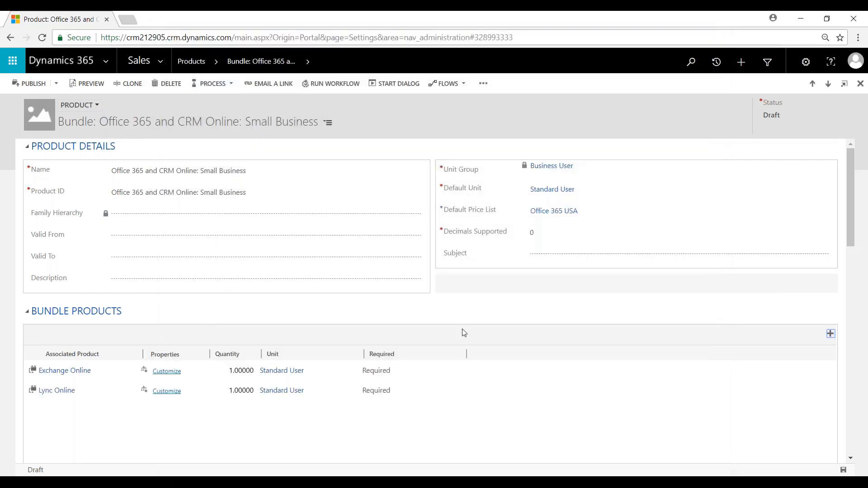
Add CRM Online: Standard to the bundle with quantity 1 in Standard User units.
{"action": "left_click", "coordinate": [829, 334]}
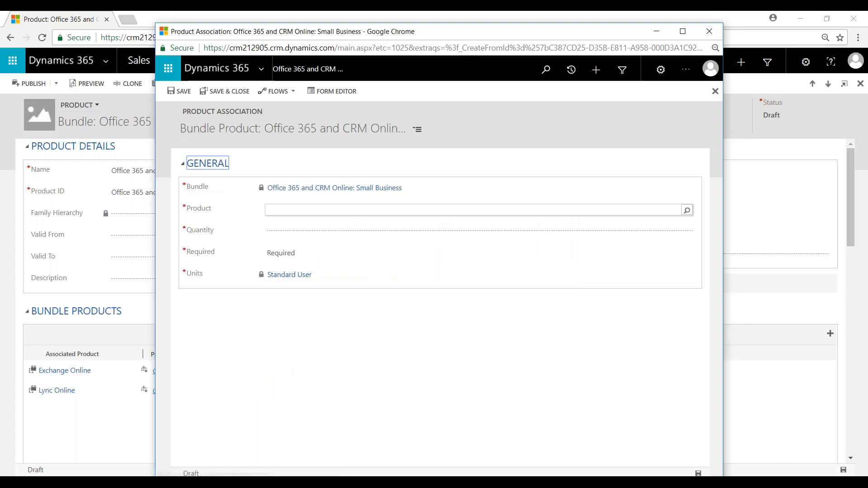
{"action": "left_click", "coordinate": [688, 211]}
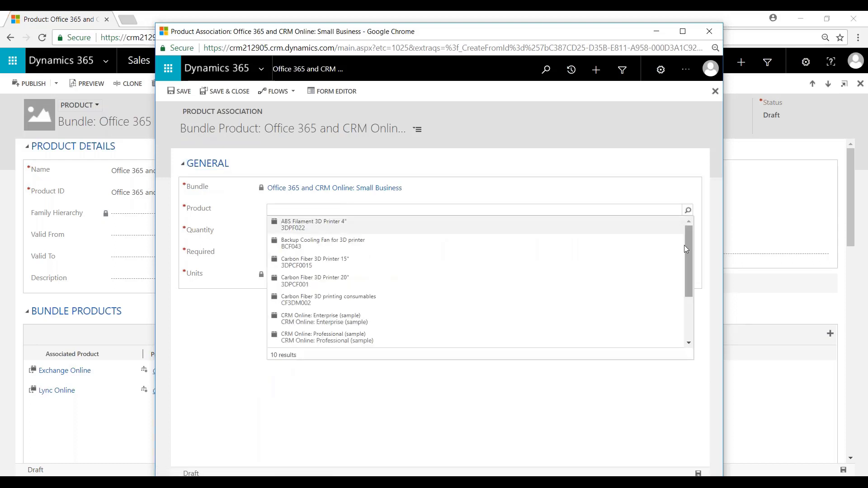
{"action": "left_click_drag", "start_coordinate": [688, 238], "coordinate": [683, 299]}
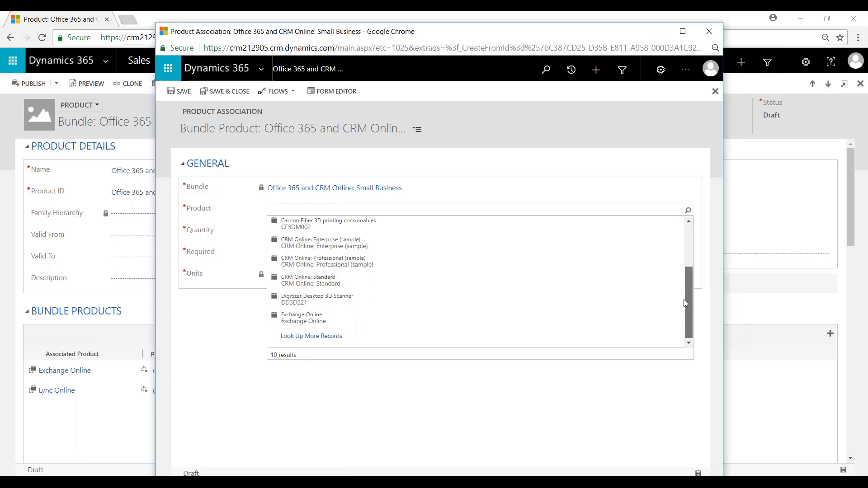
{"action": "left_click", "coordinate": [301, 283]}
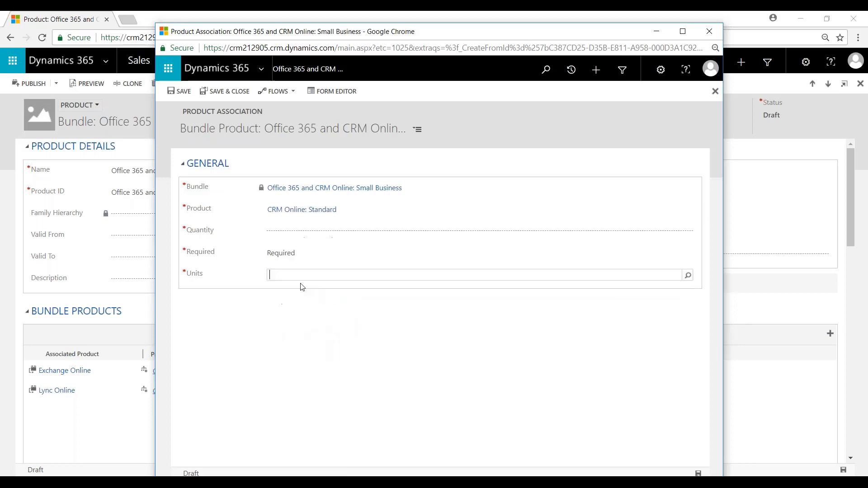
{"action": "left_click", "coordinate": [304, 235]}
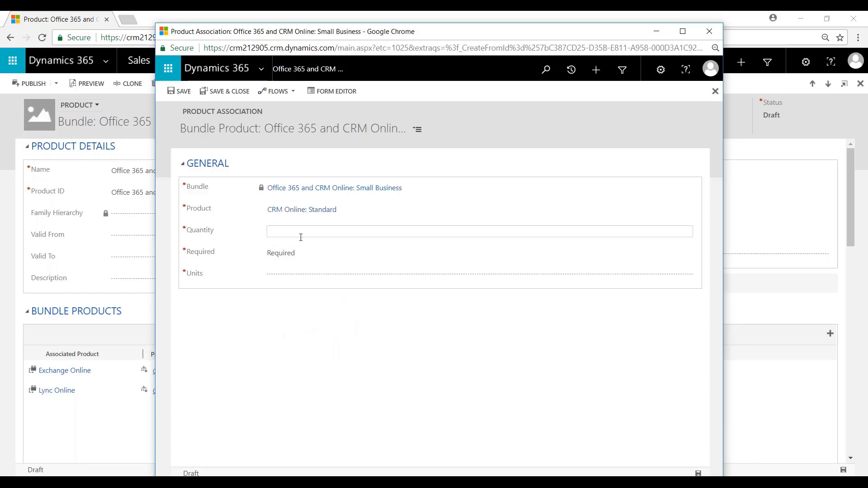
{"action": "type", "text": "1"}
{"action": "left_click", "coordinate": [307, 277]}
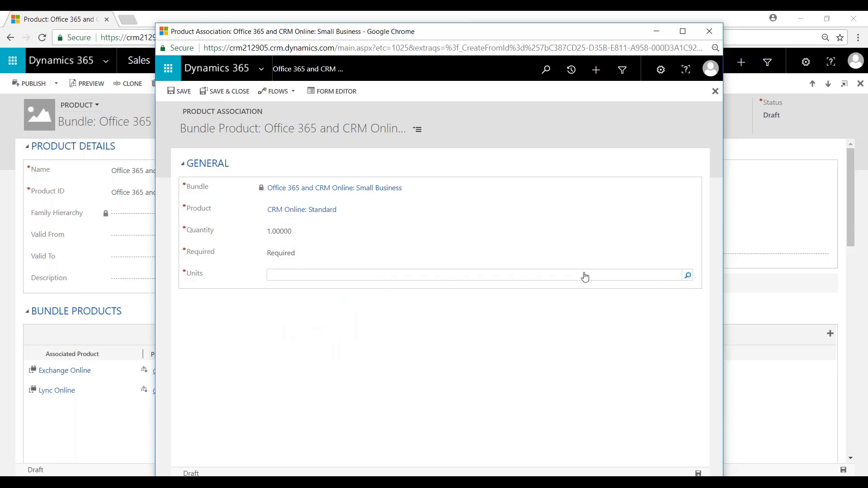
{"action": "left_click", "coordinate": [688, 276]}
{"action": "left_click", "coordinate": [308, 298]}
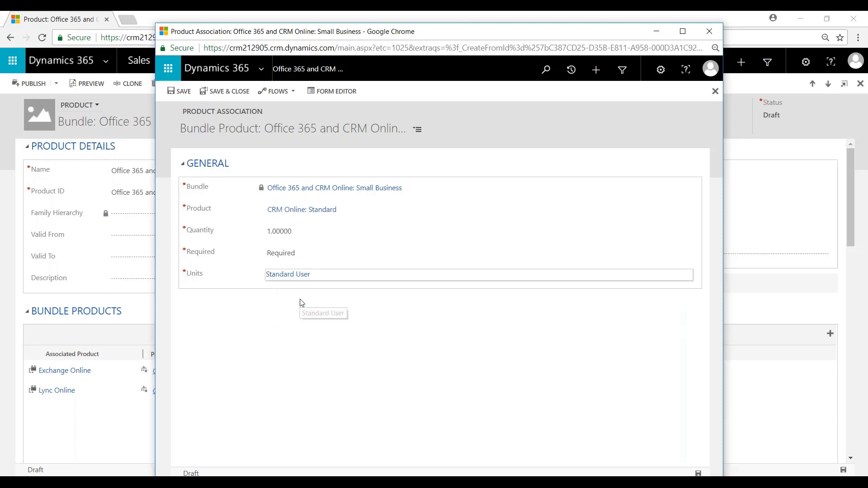
{"action": "left_click", "coordinate": [222, 93]}
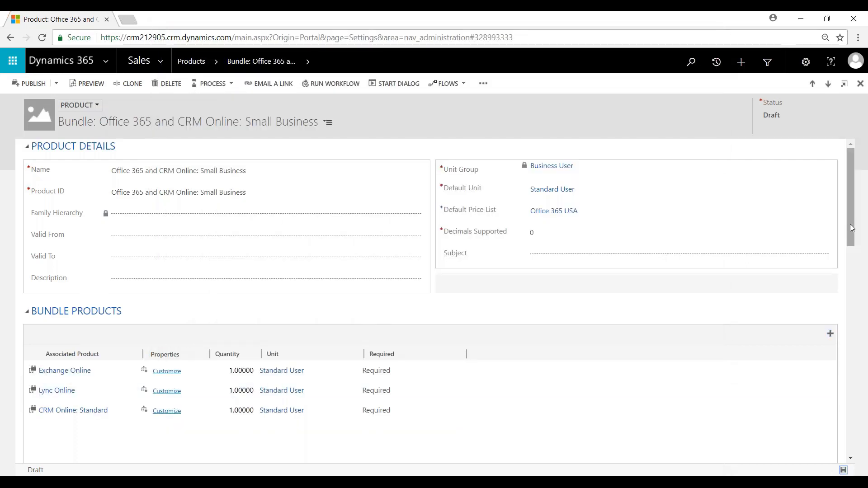
Add an Office 365 USA price list item with amount $95.00 to the bundle.
{"action": "left_click_drag", "start_coordinate": [850, 224], "coordinate": [860, 378]}
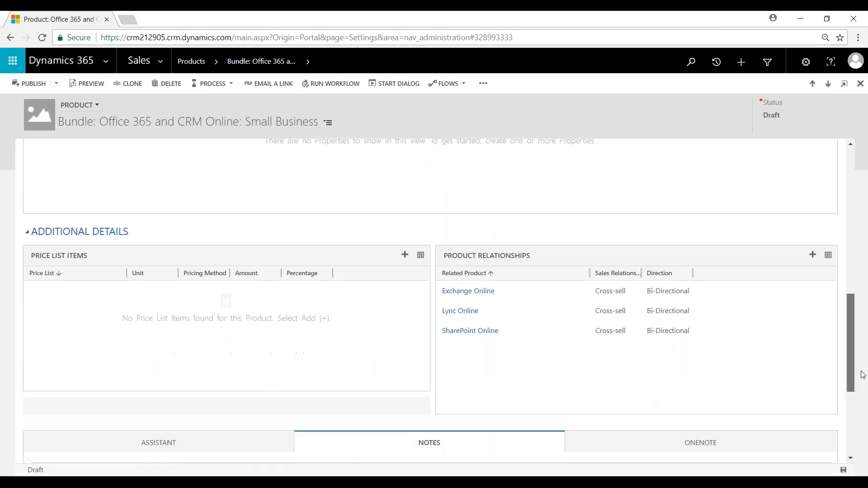
{"action": "left_click", "coordinate": [405, 252]}
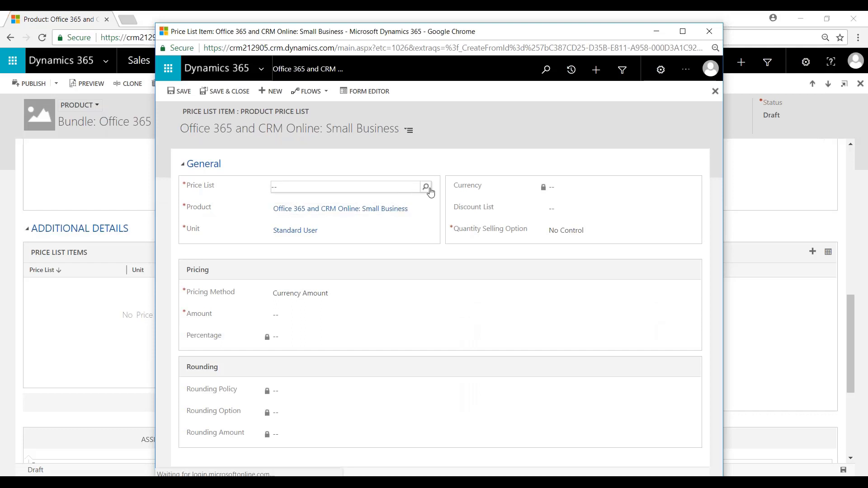
{"action": "left_click", "coordinate": [425, 190]}
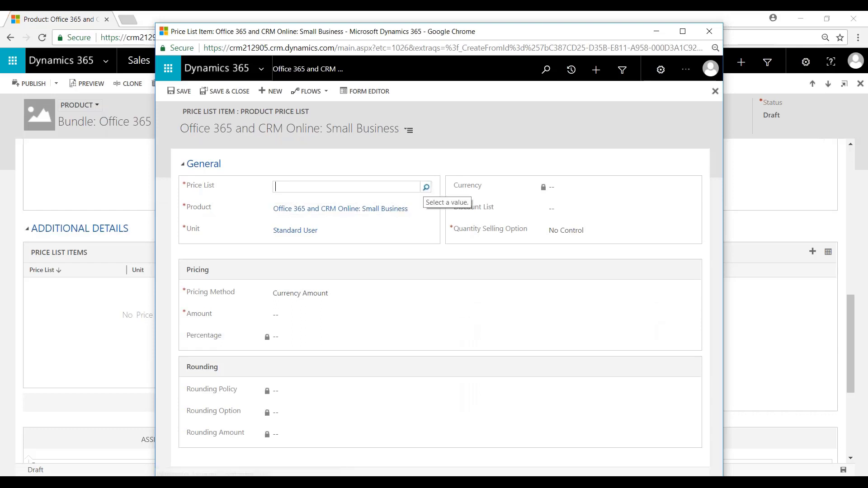
{"action": "left_click", "coordinate": [427, 189]}
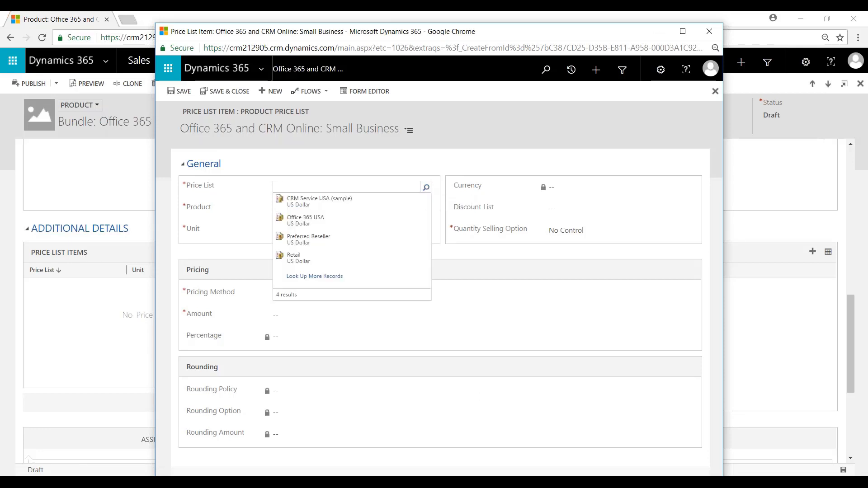
{"action": "left_click", "coordinate": [347, 226]}
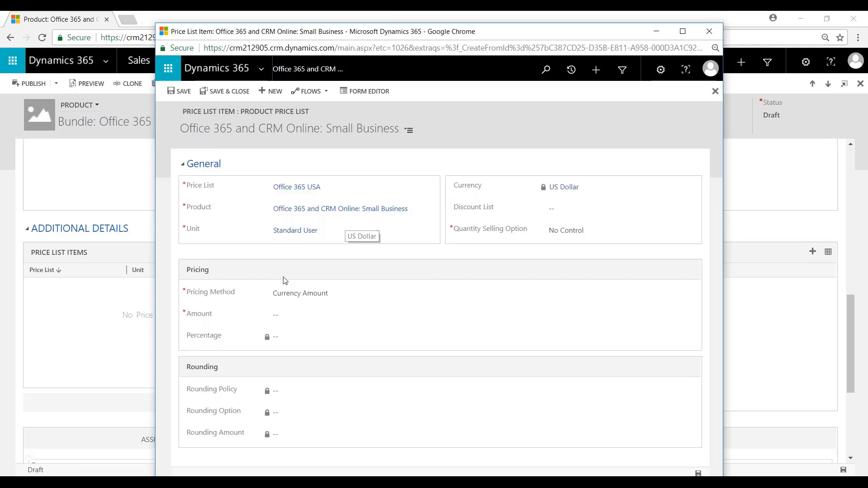
{"action": "left_click", "coordinate": [286, 319]}
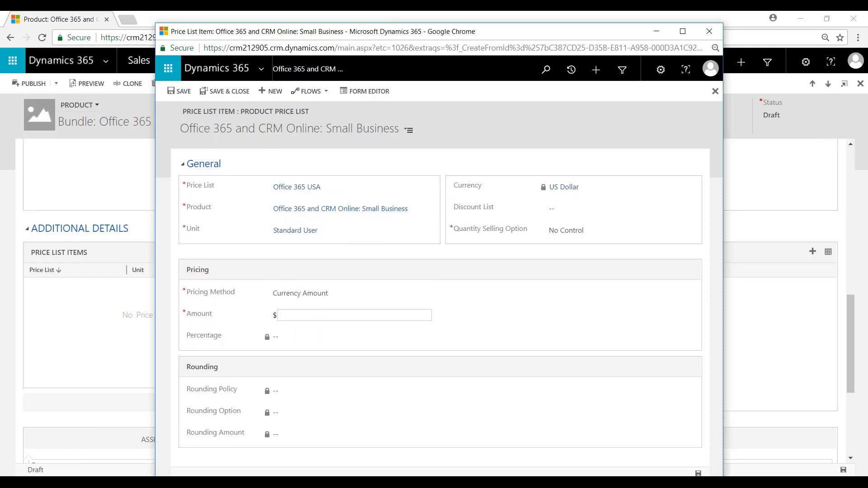
{"action": "type", "text": "95"}
{"action": "left_click", "coordinate": [235, 93]}
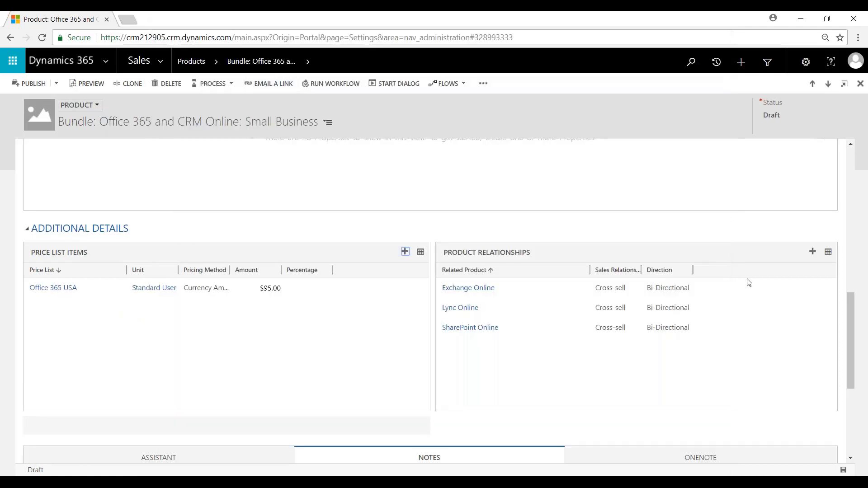
Publish the bundle, dismissing the draft-products error and confirming the publish again.
{"action": "left_click_drag", "start_coordinate": [849, 344], "coordinate": [864, 185]}
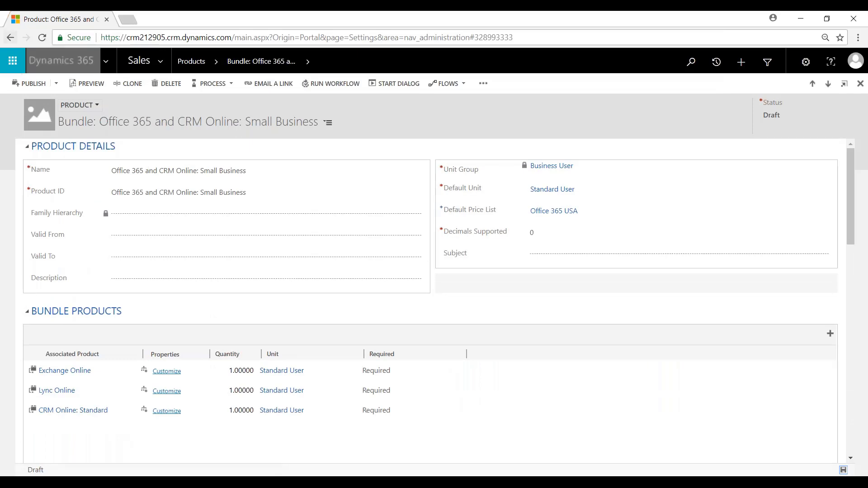
{"action": "left_click", "coordinate": [29, 83]}
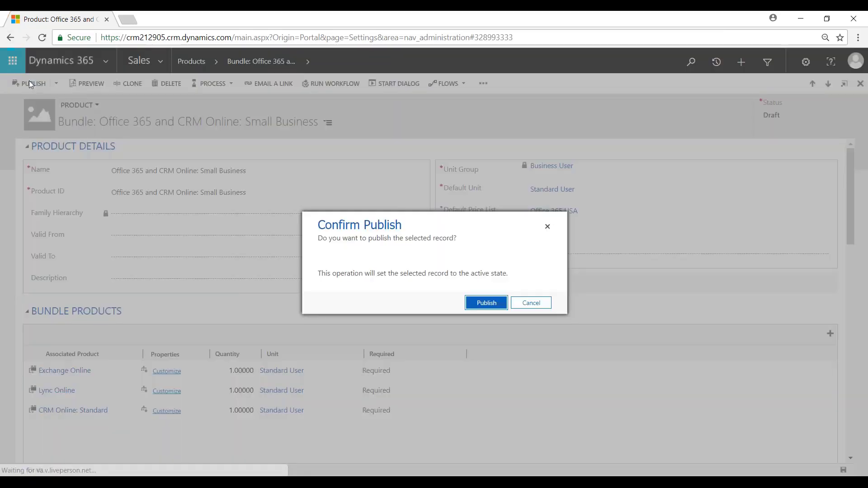
{"action": "left_click", "coordinate": [485, 304]}
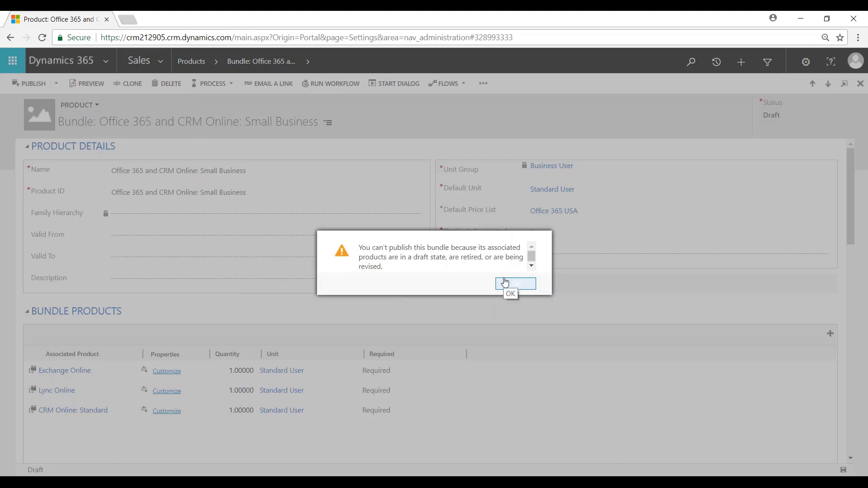
{"action": "left_click", "coordinate": [506, 283]}
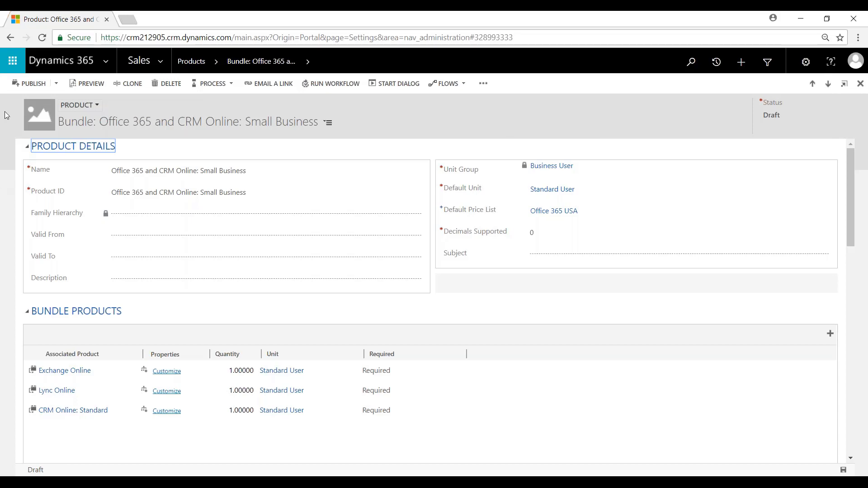
{"action": "left_click", "coordinate": [35, 85]}
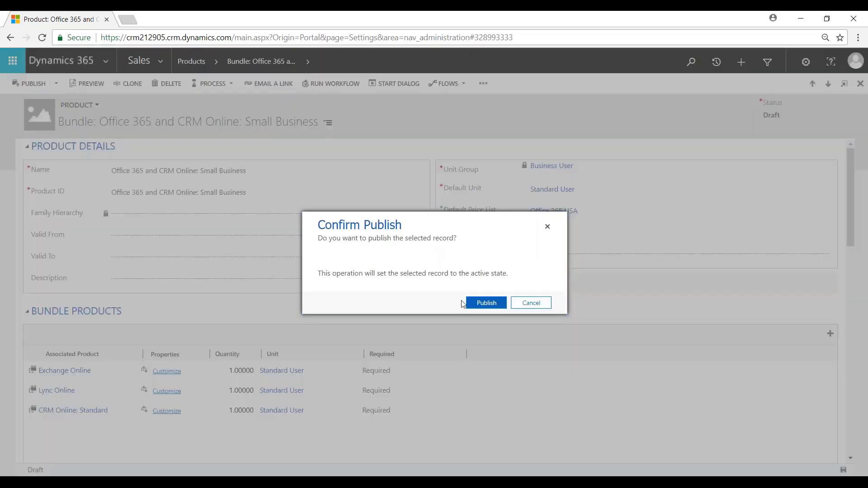
{"action": "left_click", "coordinate": [465, 303]}
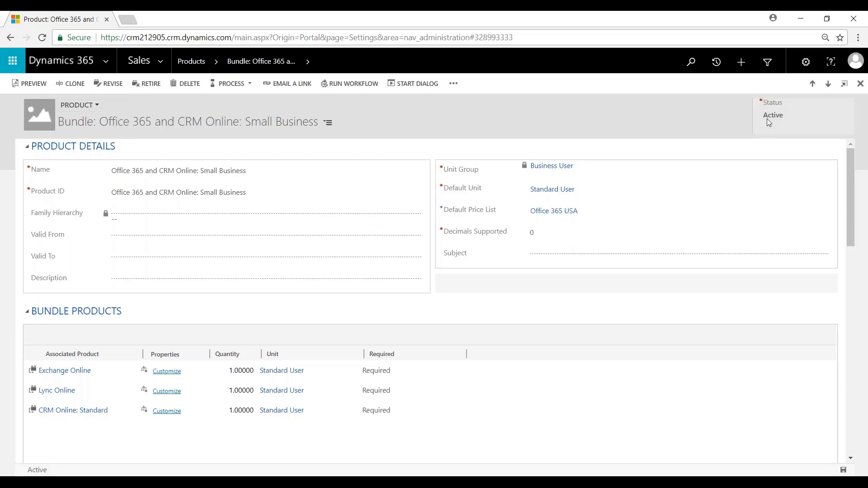
Copy the bundle name 'Office 365 and CRM Online: Small Business' from the Name field.
{"action": "left_click", "coordinate": [258, 172]}
{"action": "right_click", "coordinate": [260, 173]}
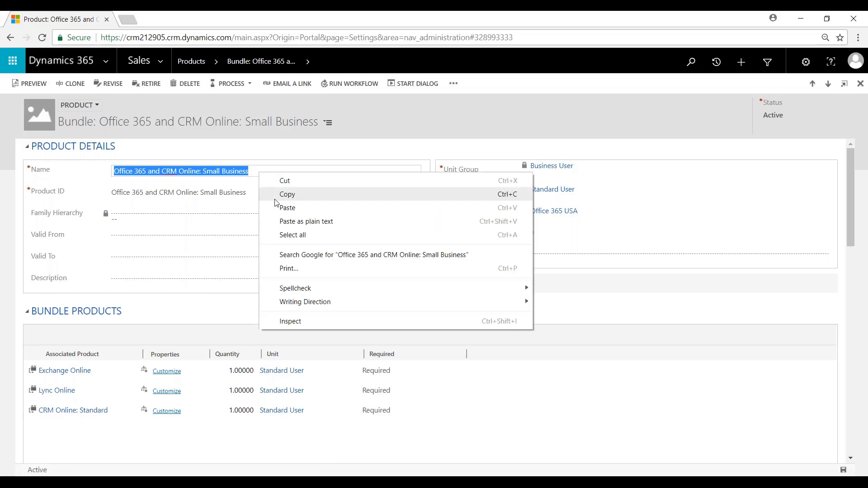
{"action": "left_click", "coordinate": [278, 195]}
Close the bundle and start a new quote from Sales > Quotes.
{"action": "left_click", "coordinate": [860, 86]}
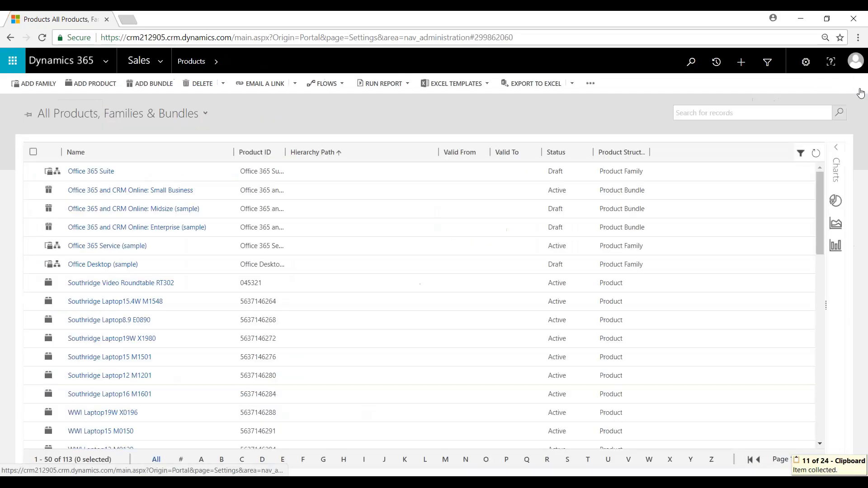
{"action": "left_click", "coordinate": [160, 61]}
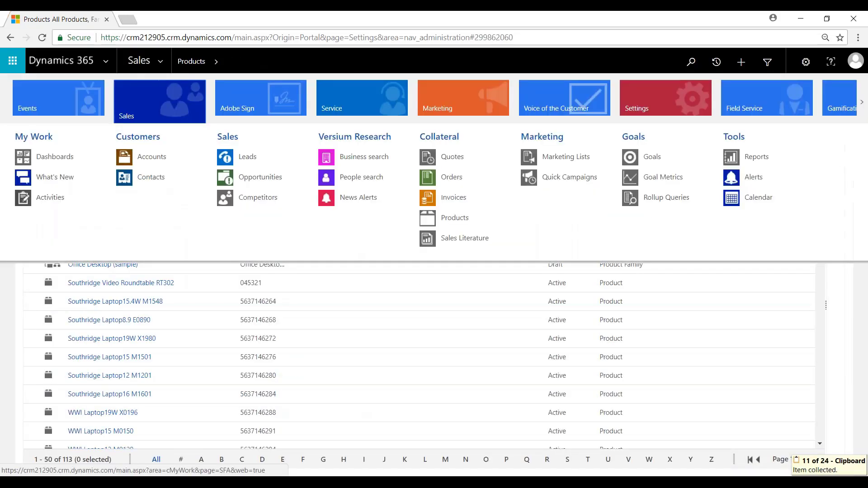
{"action": "left_click", "coordinate": [455, 158]}
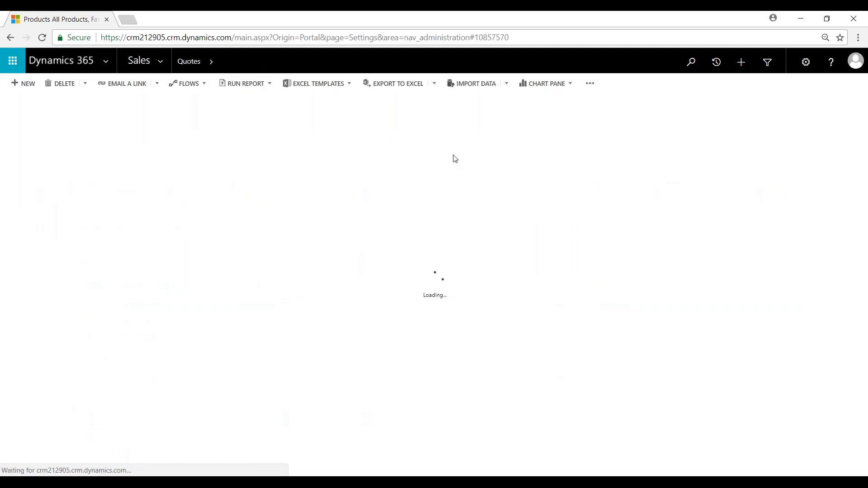
{"action": "left_click", "coordinate": [28, 84]}
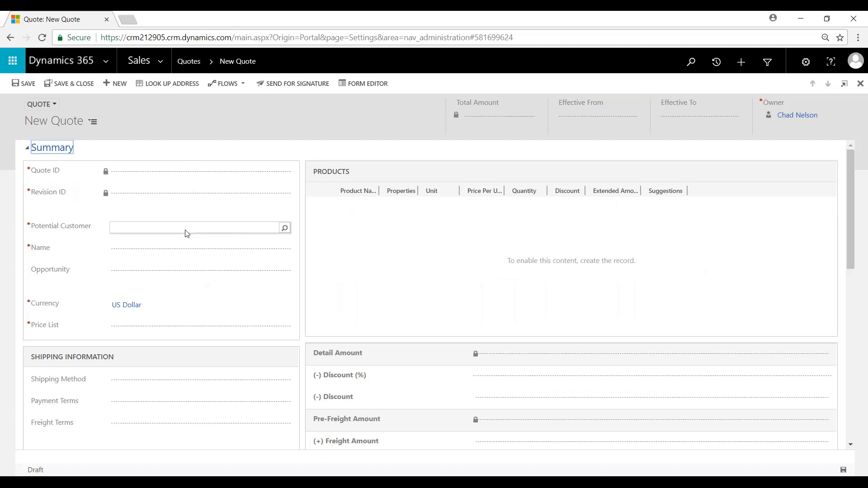
Set customer Adventure Works, paste the bundle name as quote name, and choose Office 365 USA price list.
{"action": "left_click", "coordinate": [285, 228]}
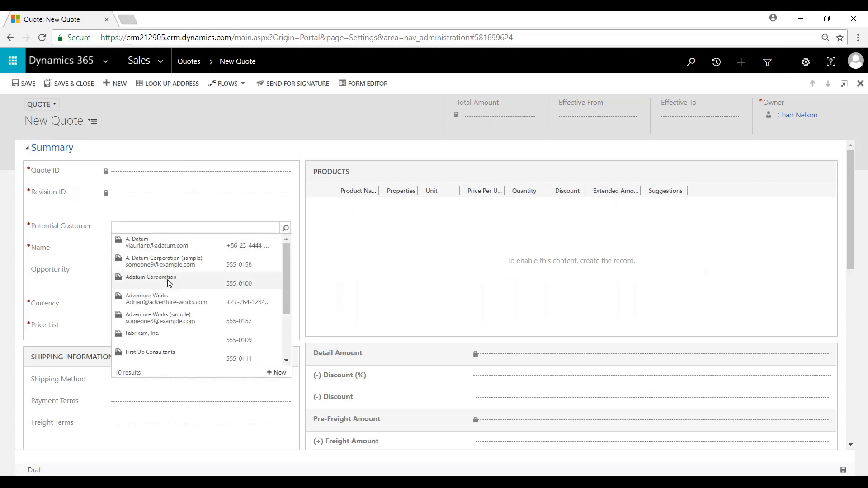
{"action": "left_click", "coordinate": [156, 298]}
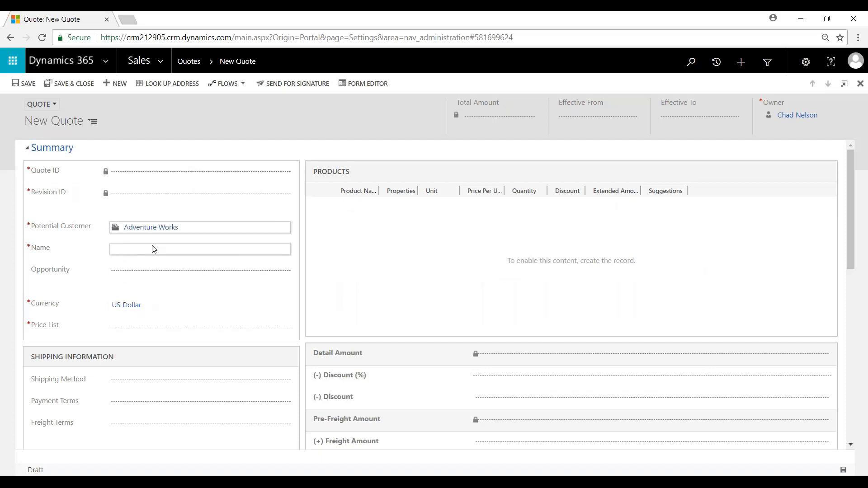
{"action": "left_click", "coordinate": [154, 249]}
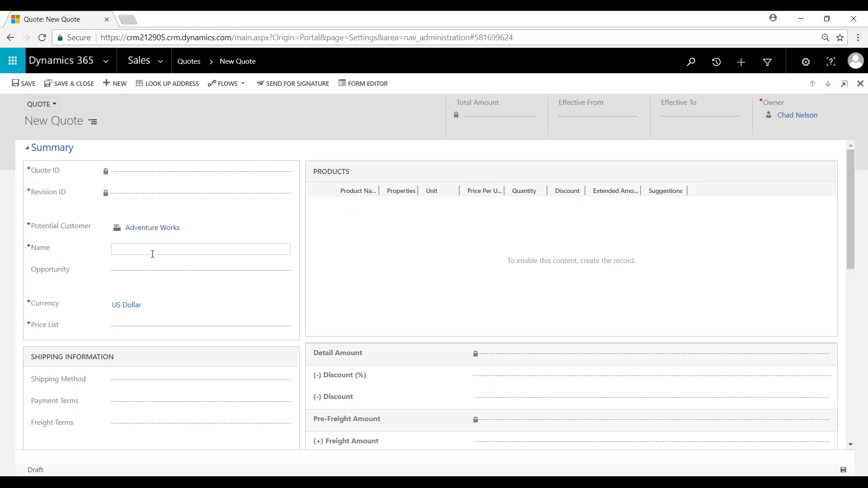
{"action": "right_click", "coordinate": [153, 254]}
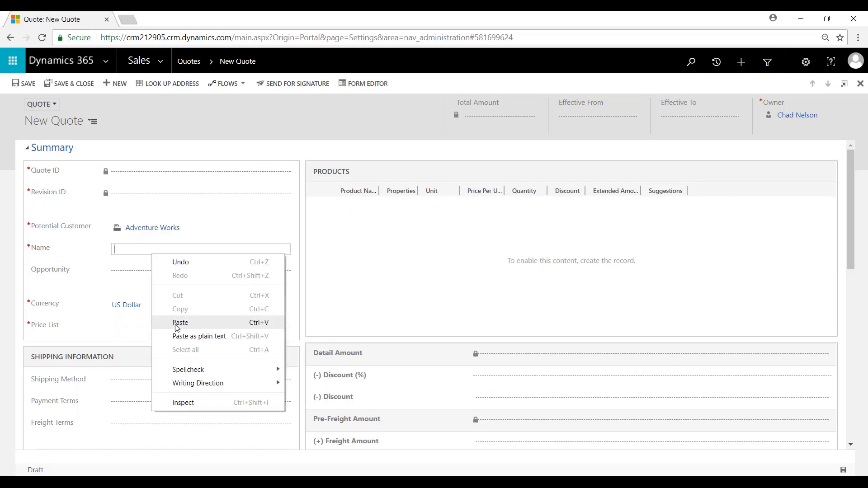
{"action": "left_click", "coordinate": [177, 323]}
{"action": "left_click", "coordinate": [287, 332]}
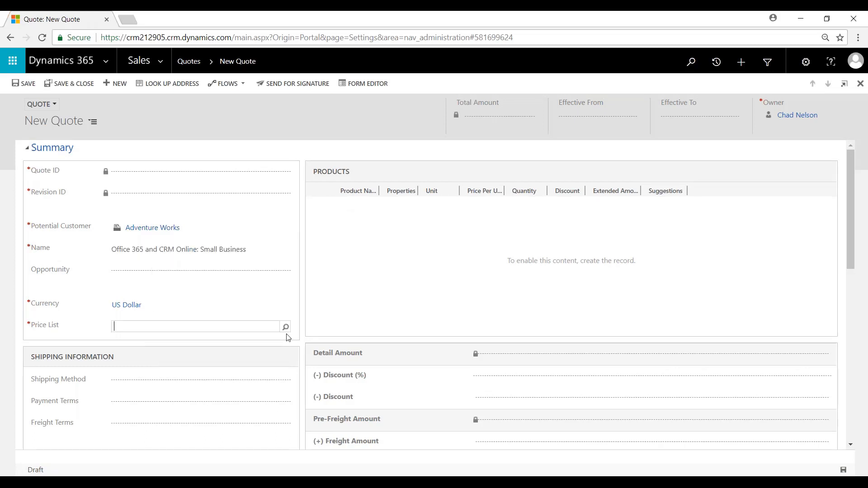
{"action": "left_click", "coordinate": [286, 327]}
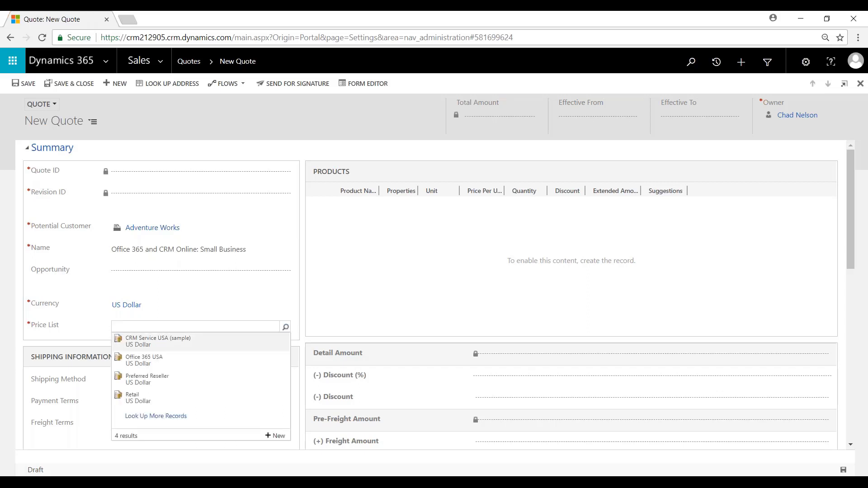
{"action": "left_click", "coordinate": [190, 360]}
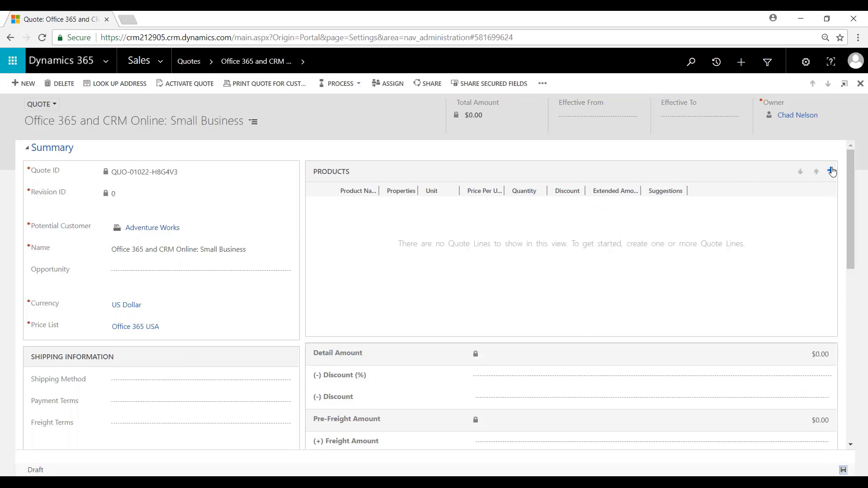
Add an existing-product quote line for the Office 365 and CRM Online: Small Business bundle.
{"action": "left_click", "coordinate": [832, 171]}
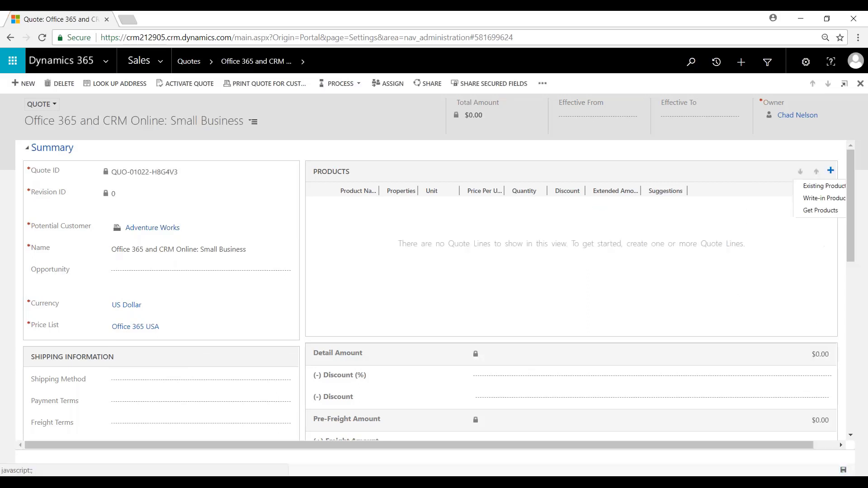
{"action": "left_click", "coordinate": [824, 187]}
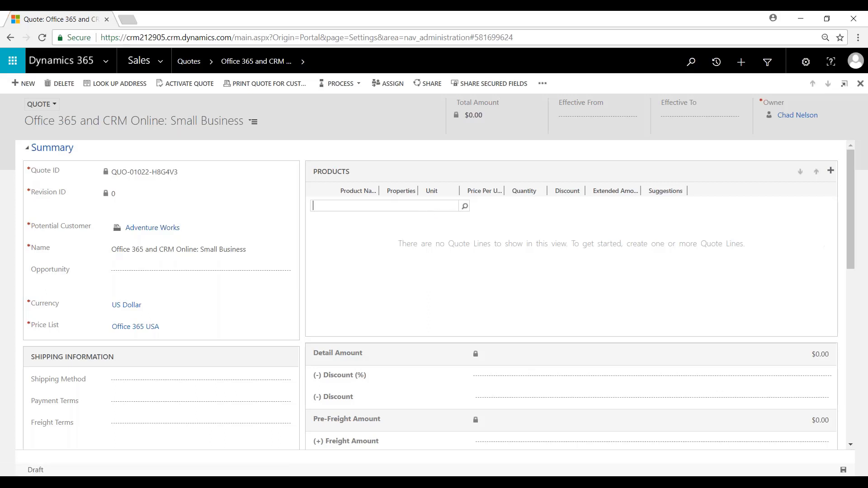
{"action": "left_click", "coordinate": [430, 209]}
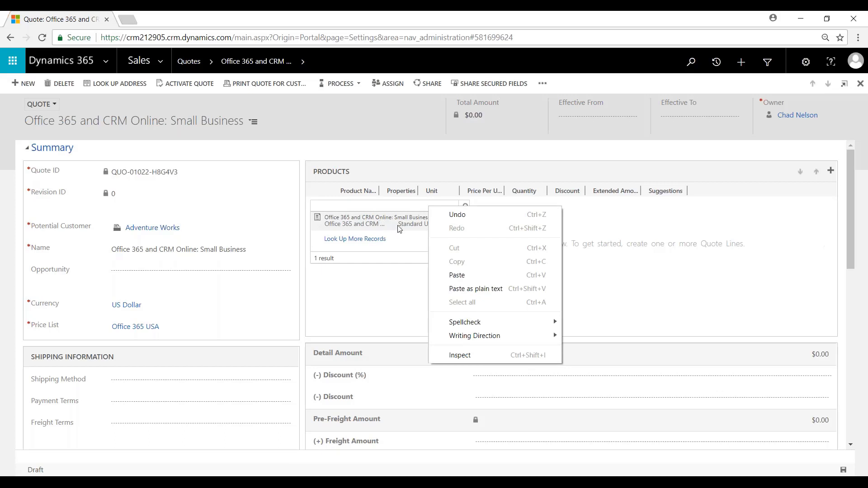
{"action": "left_click", "coordinate": [394, 232]}
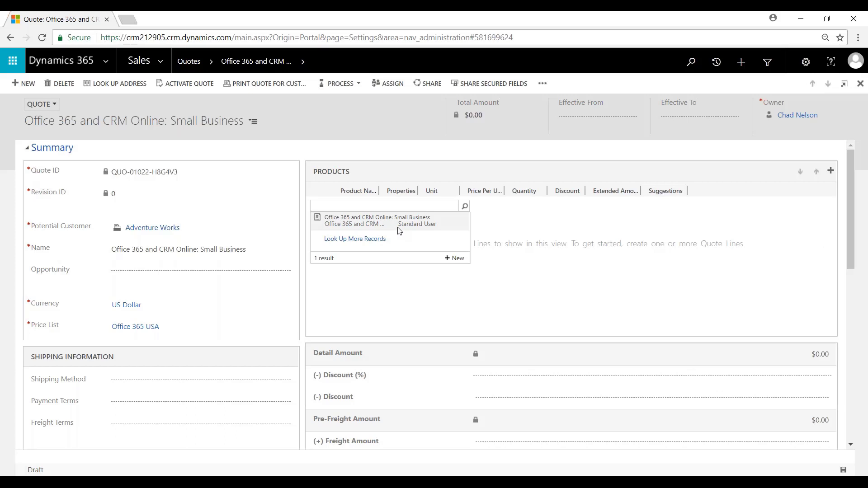
{"action": "left_click", "coordinate": [398, 224]}
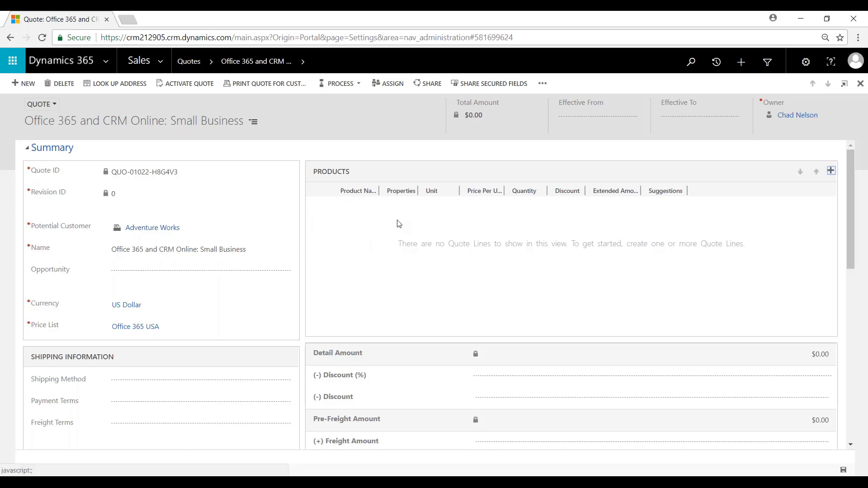